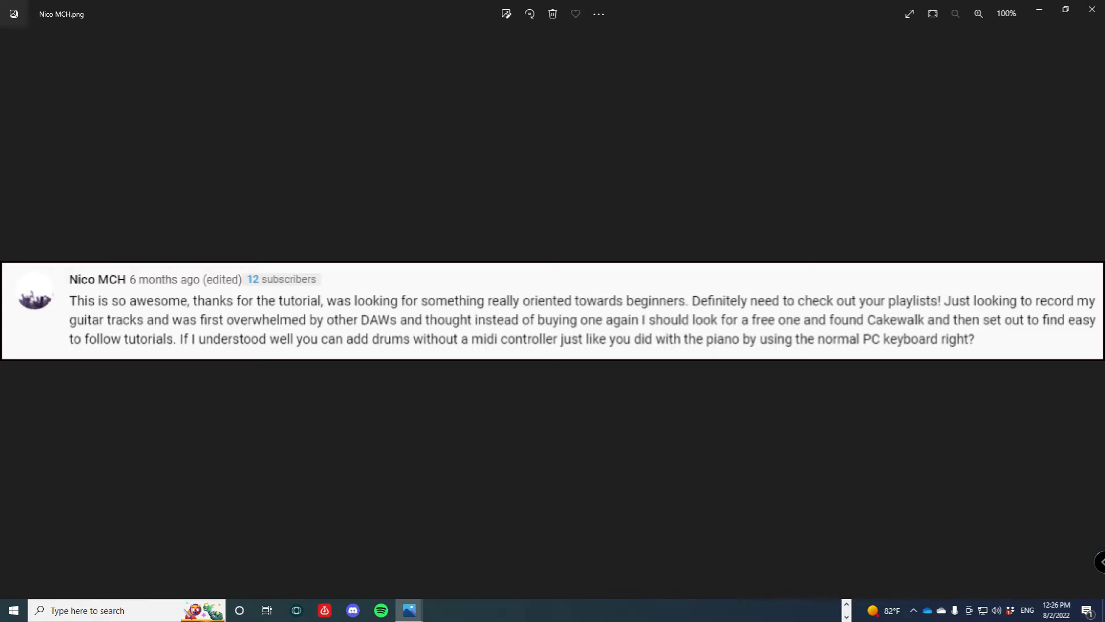
Step: Close the Photos window with the comment screenshot to reveal Cakewalk's Recent Projects list
{"action": "left_click", "coordinate": [1092, 10]}
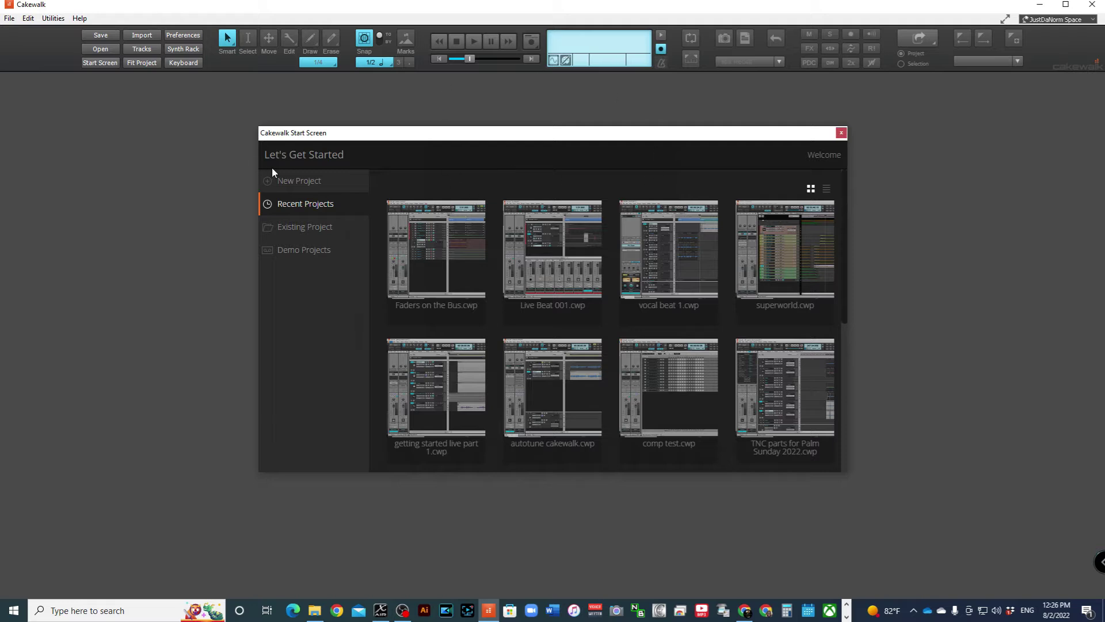
Step: Create a new templated project and insert a Kontakt instrument track into it
{"action": "left_click", "coordinate": [300, 182]}
{"action": "left_click", "coordinate": [785, 221]}
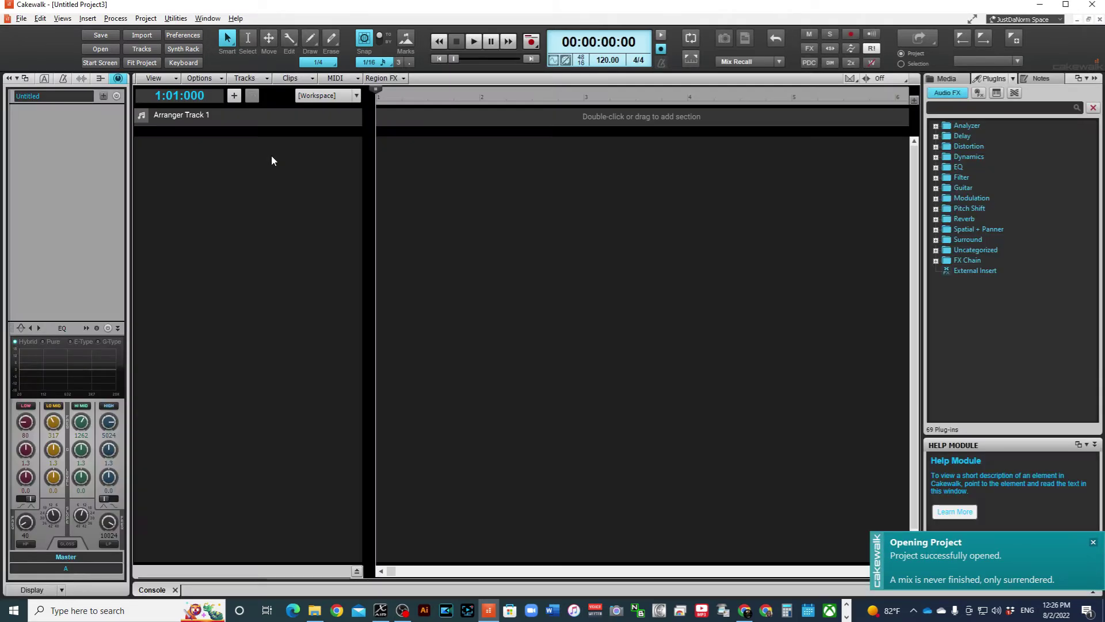
{"action": "right_click", "coordinate": [206, 171]}
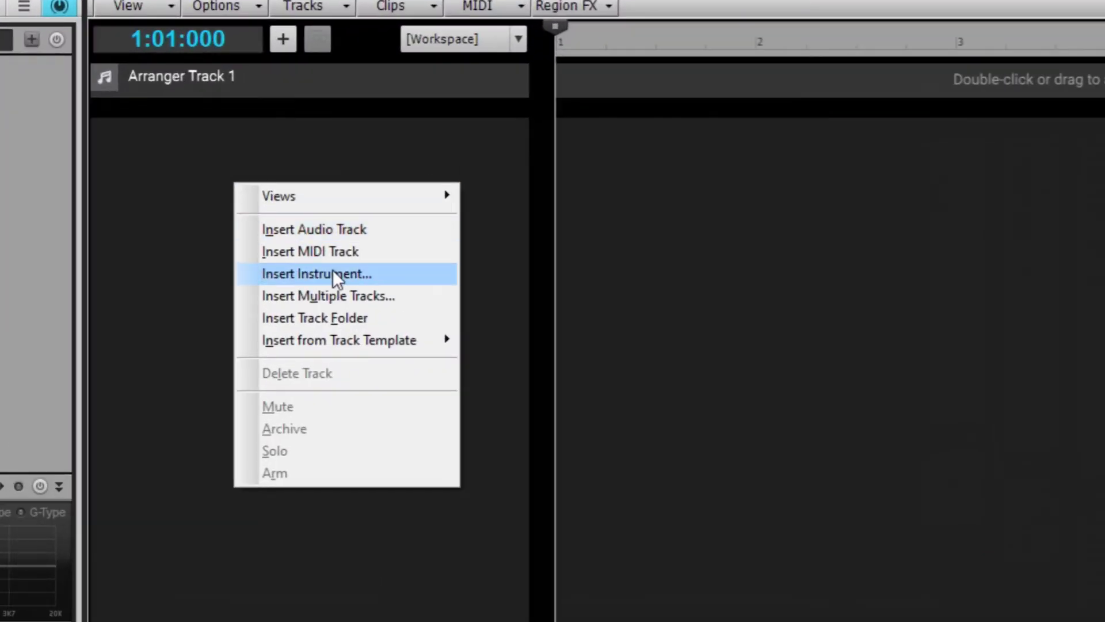
{"action": "left_click", "coordinate": [337, 274]}
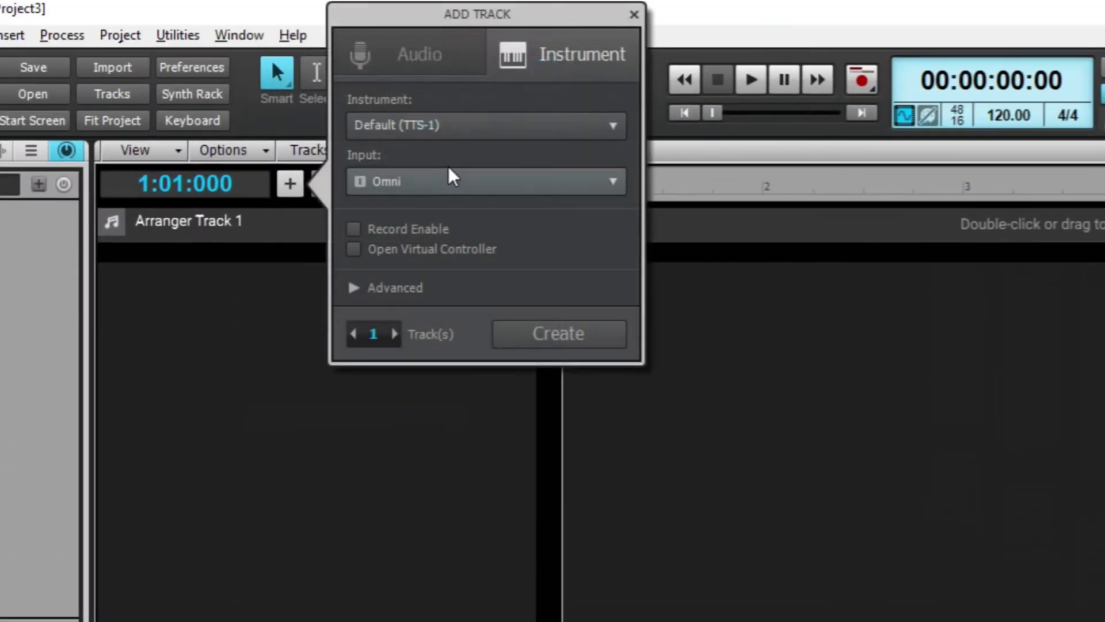
{"action": "left_click", "coordinate": [478, 0]}
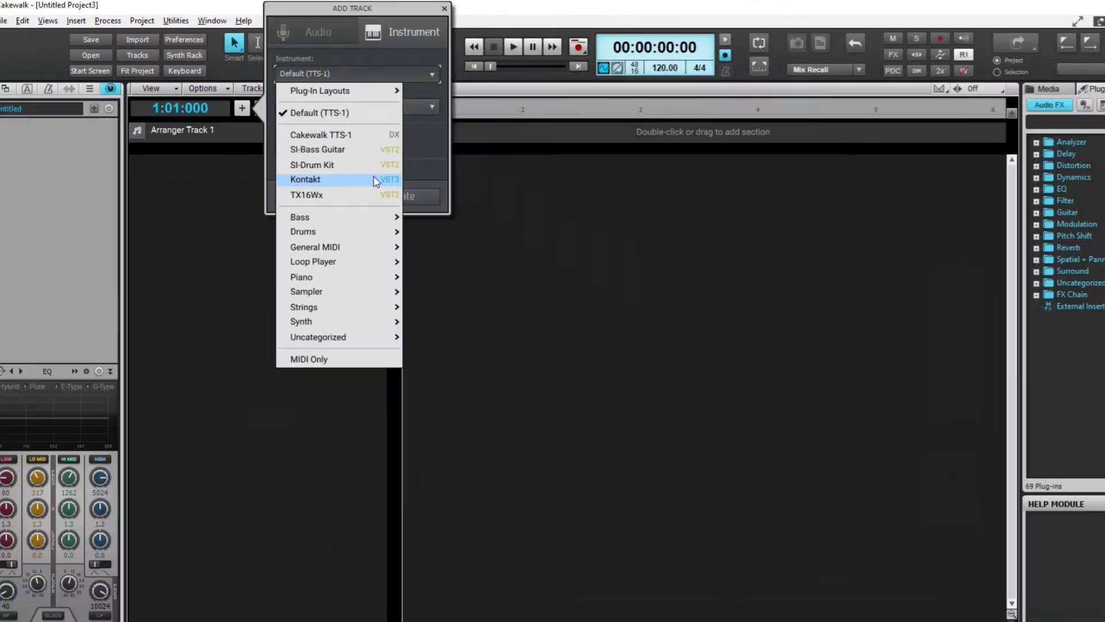
{"action": "left_click", "coordinate": [506, 306]}
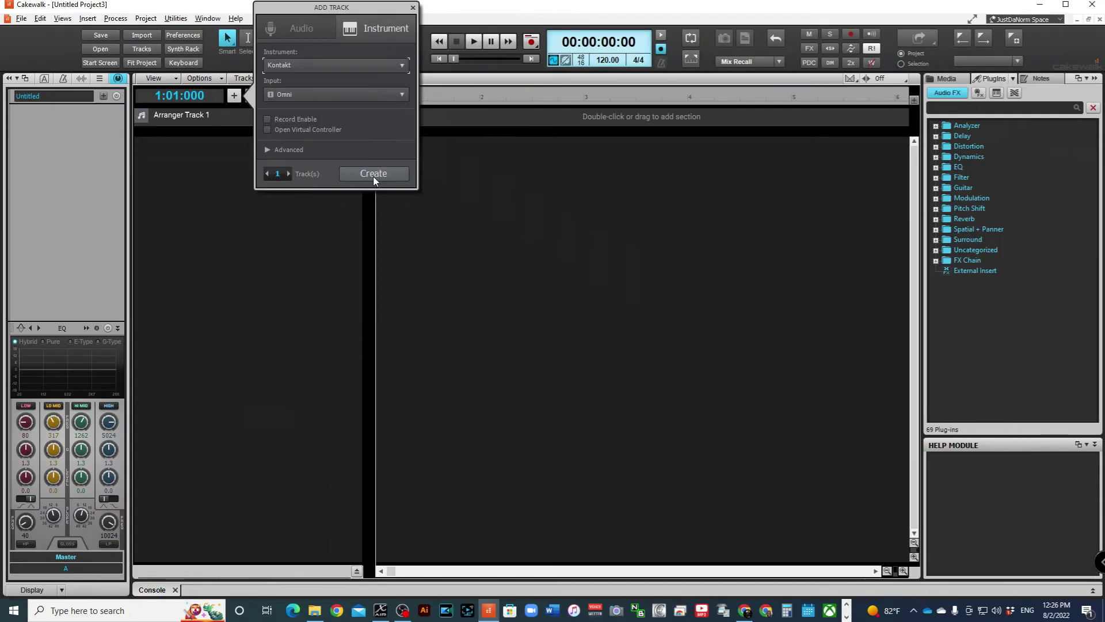
{"action": "left_click", "coordinate": [374, 174]}
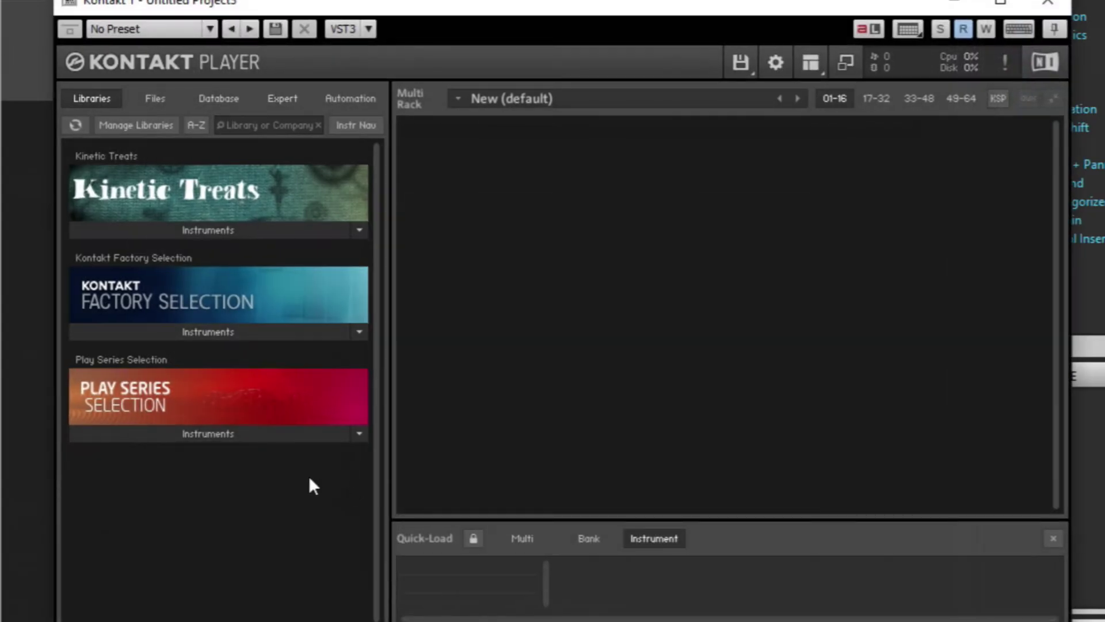
Step: Load 091 - Beat Em Down.nki from Factory Selection Urban Beats into Kontakt, then close Kontakt
{"action": "left_click", "coordinate": [359, 231]}
{"action": "left_click", "coordinate": [322, 233]}
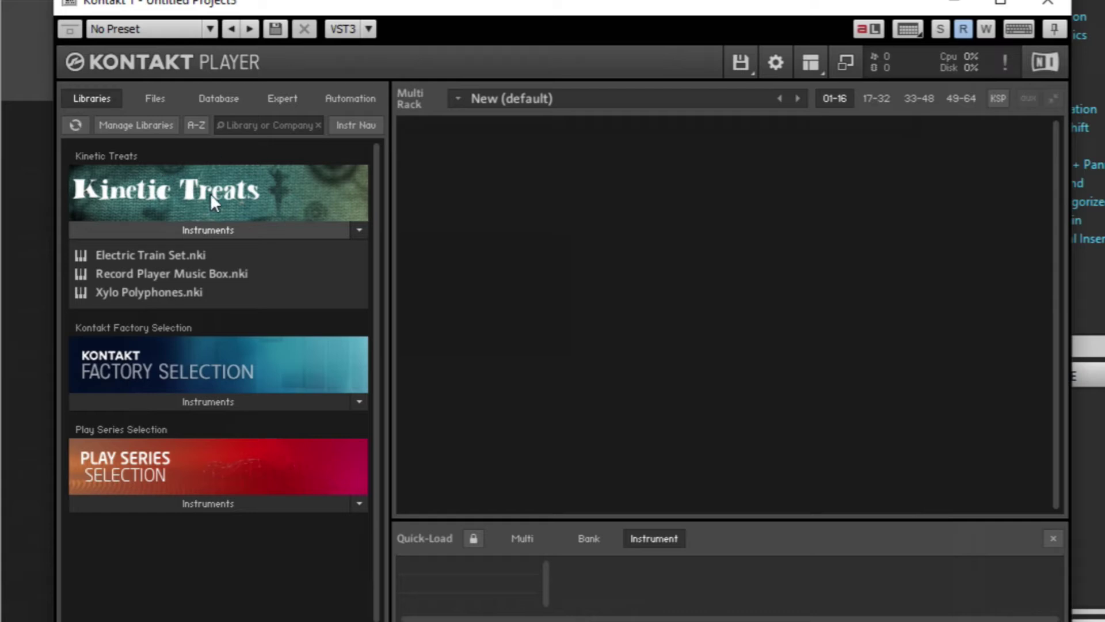
{"action": "left_click", "coordinate": [254, 402]}
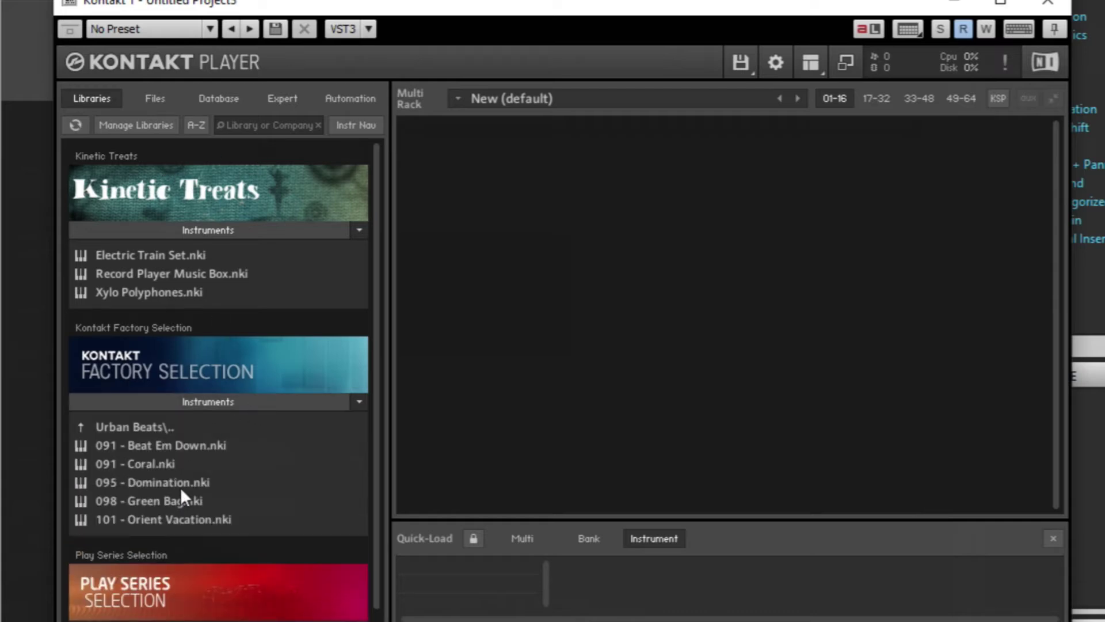
{"action": "scroll", "coordinate": [181, 487], "scroll_direction": "down", "scroll_amount": 1}
{"action": "double_click", "coordinate": [158, 433]}
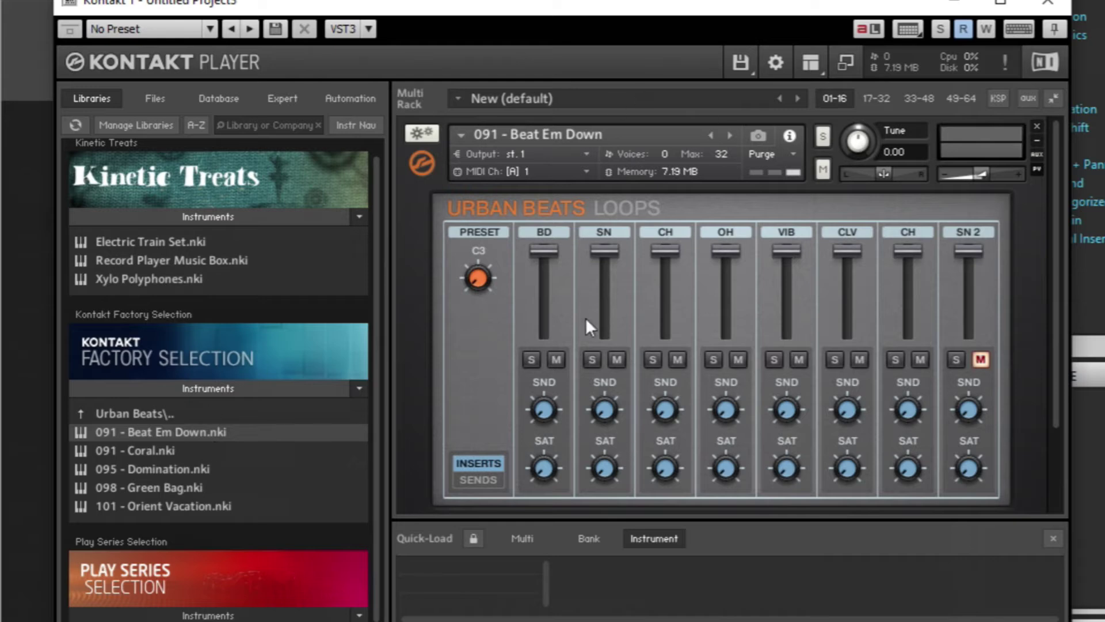
{"action": "left_click", "coordinate": [1039, 6]}
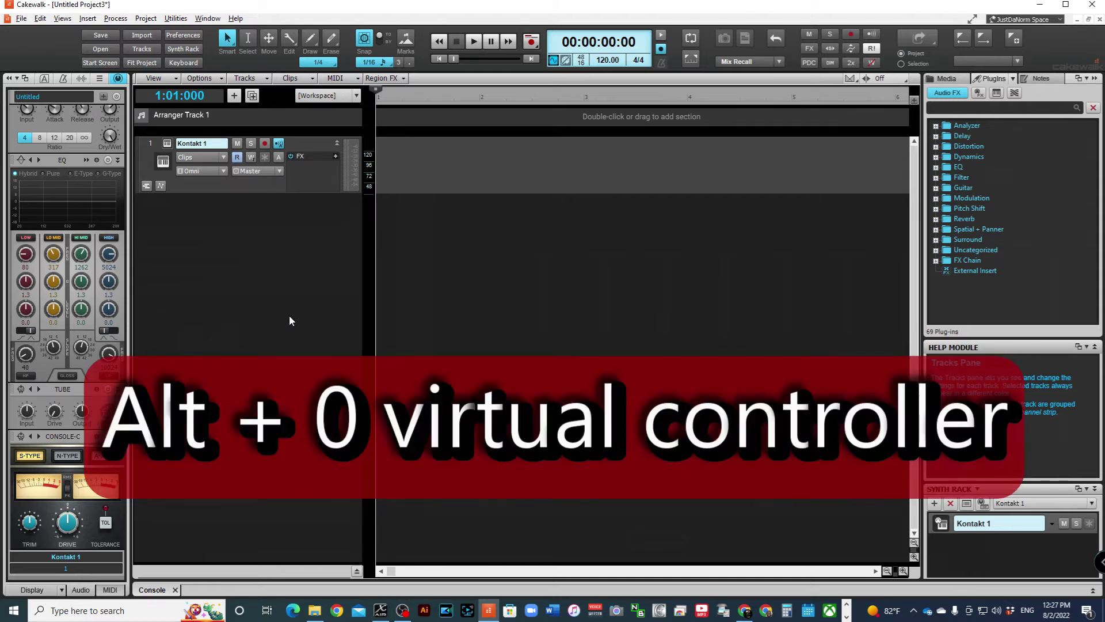
Step: Open the Virtual Controller with Alt+0, dismiss the Creative Cloud popup, and trigger the first loops
{"action": "key", "text": "alt+0"}
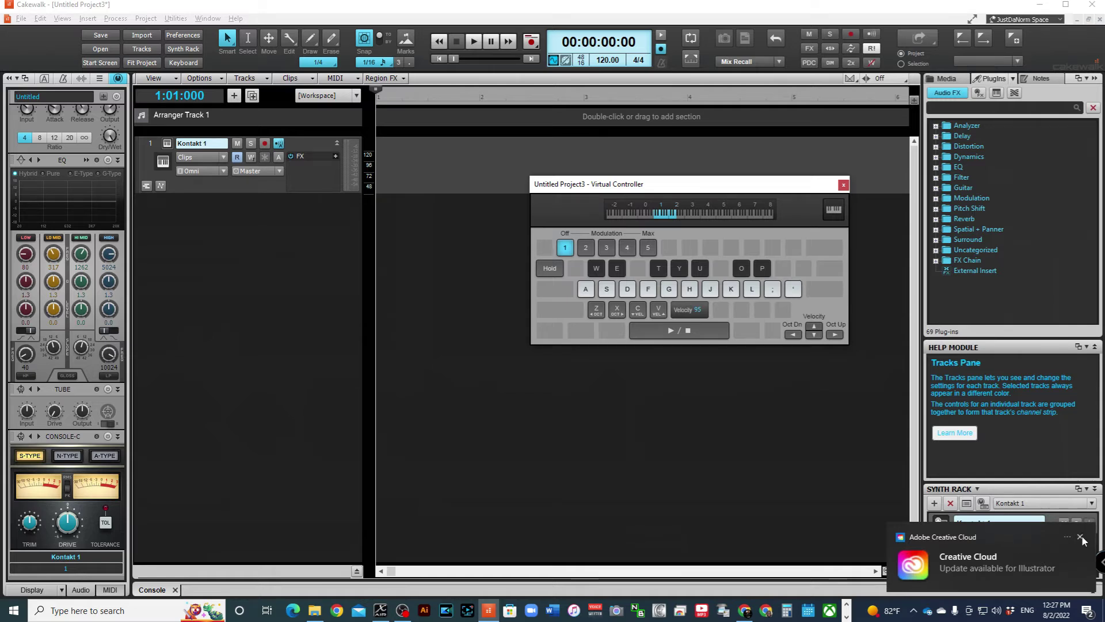
{"action": "left_click", "coordinate": [1083, 537]}
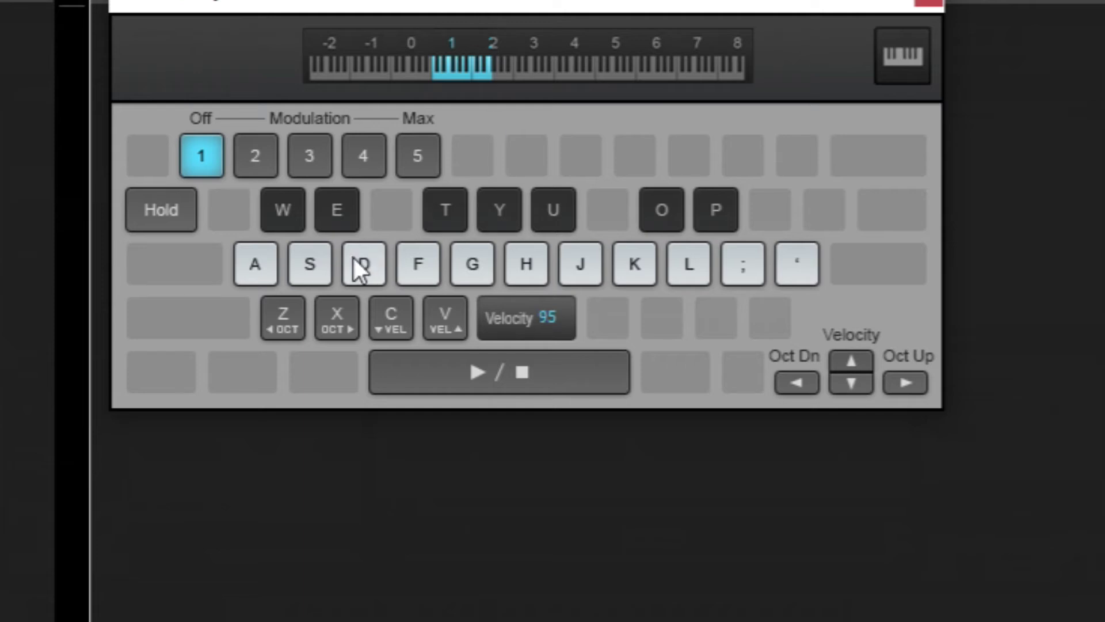
{"action": "key", "text": "a"}
{"action": "key", "text": "s"}
{"action": "key", "text": "t"}
{"action": "key", "text": "t"}
{"action": "key", "text": "h"}
{"action": "key", "text": "u"}
{"action": "key", "text": "u"}
Step: Audition the upper-range loops on the L, ; and ' keys, then the lower ones
{"action": "key", "text": "semicolon"}
{"action": "key", "text": "l"}
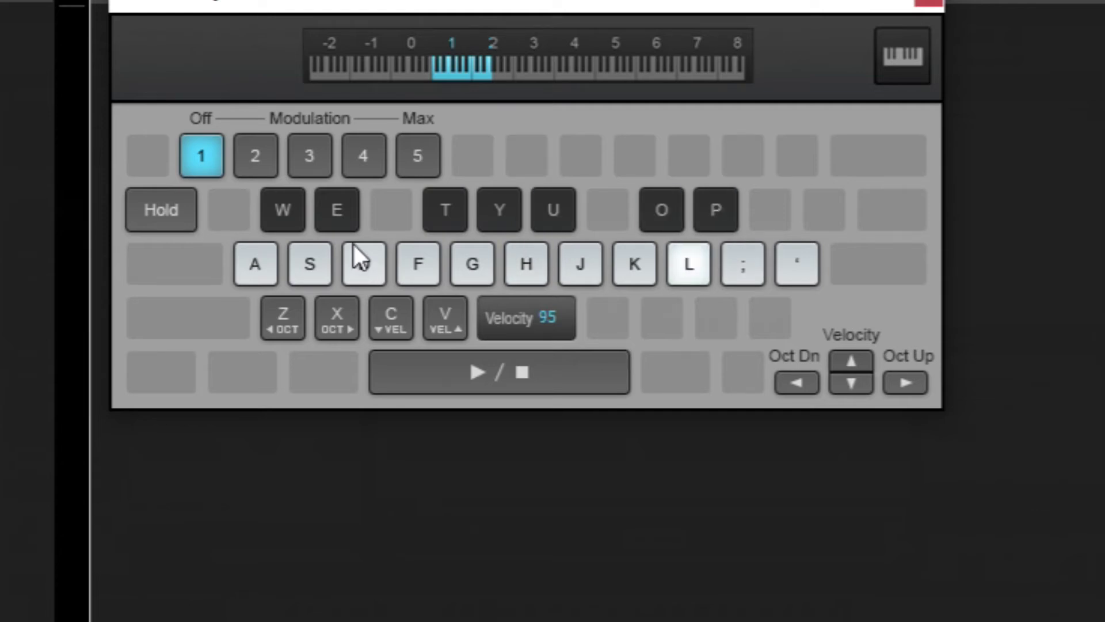
{"action": "key", "text": "semicolon"}
{"action": "key", "text": "apostrophe"}
{"action": "key", "text": "apostrophe"}
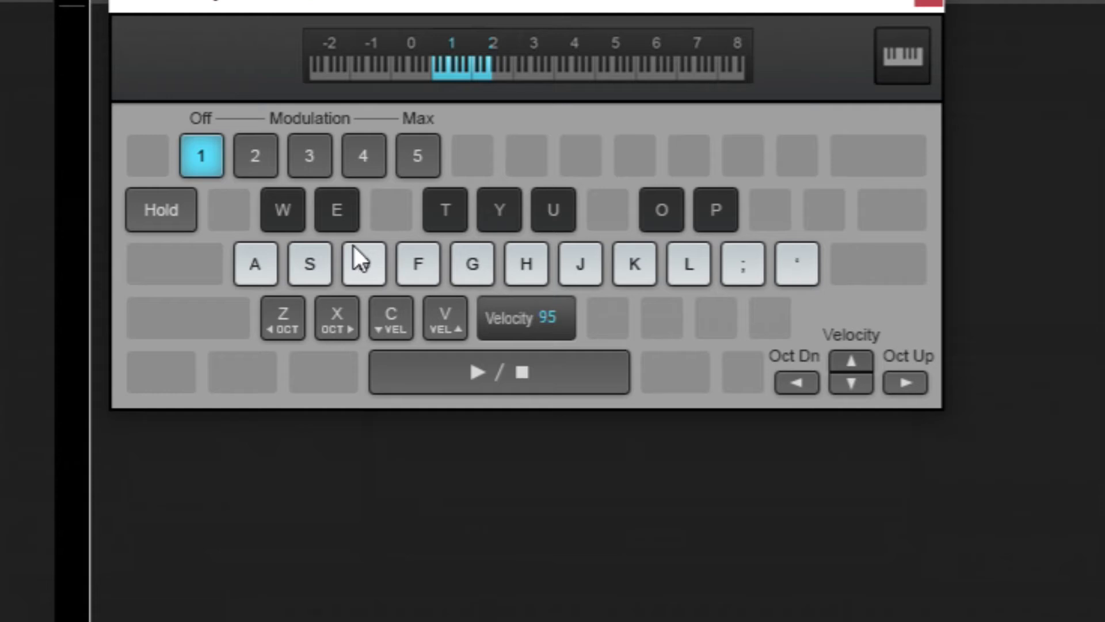
{"action": "key", "text": "j"}
{"action": "key", "text": "j"}
{"action": "key", "text": "j"}
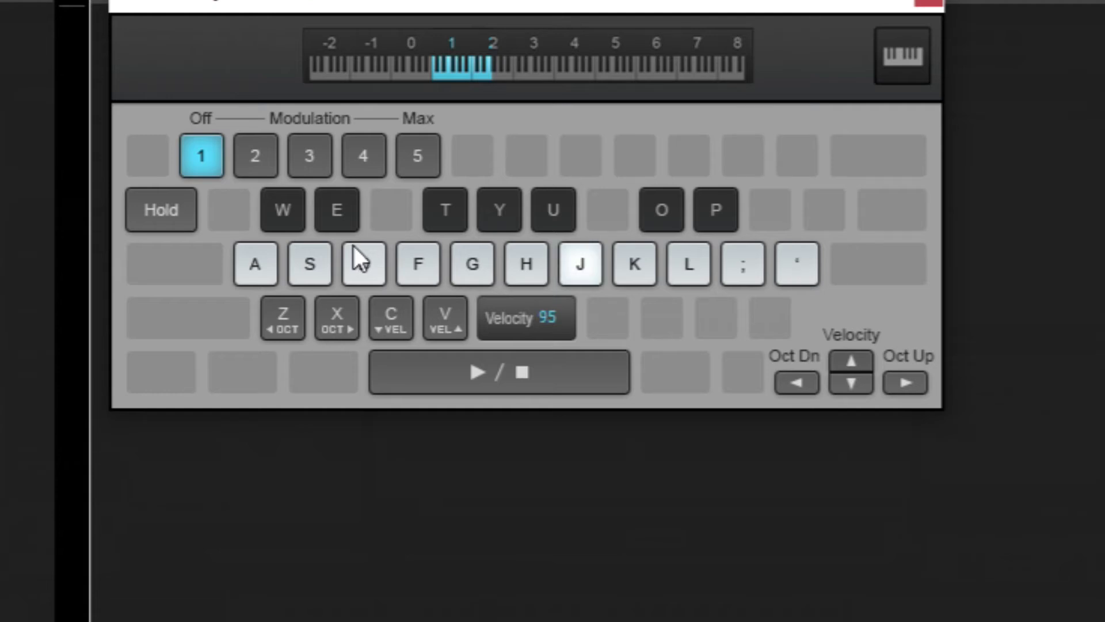
{"action": "key", "text": "h"}
{"action": "key", "text": "g"}
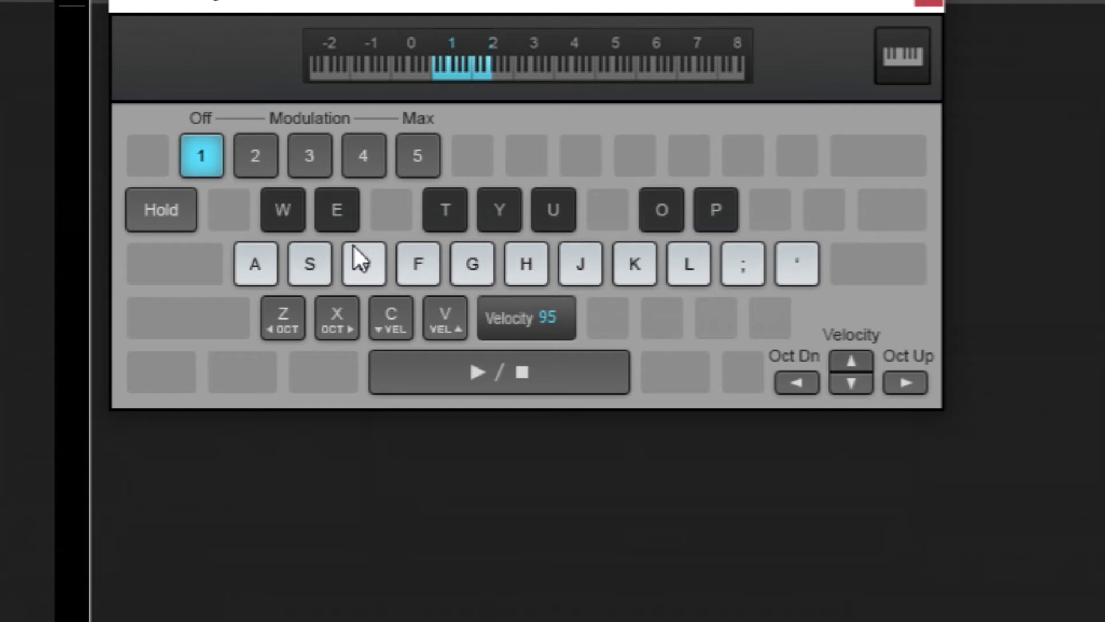
{"action": "key", "text": "g"}
{"action": "key", "text": "f"}
{"action": "key", "text": "s"}
{"action": "key", "text": "a"}
{"action": "key", "text": "s"}
Step: Play a rhythm alternating the A, S and T drum loops on the controller
{"action": "left_click", "coordinate": [236, 255]}
{"action": "key", "text": "t"}
{"action": "key", "text": "t"}
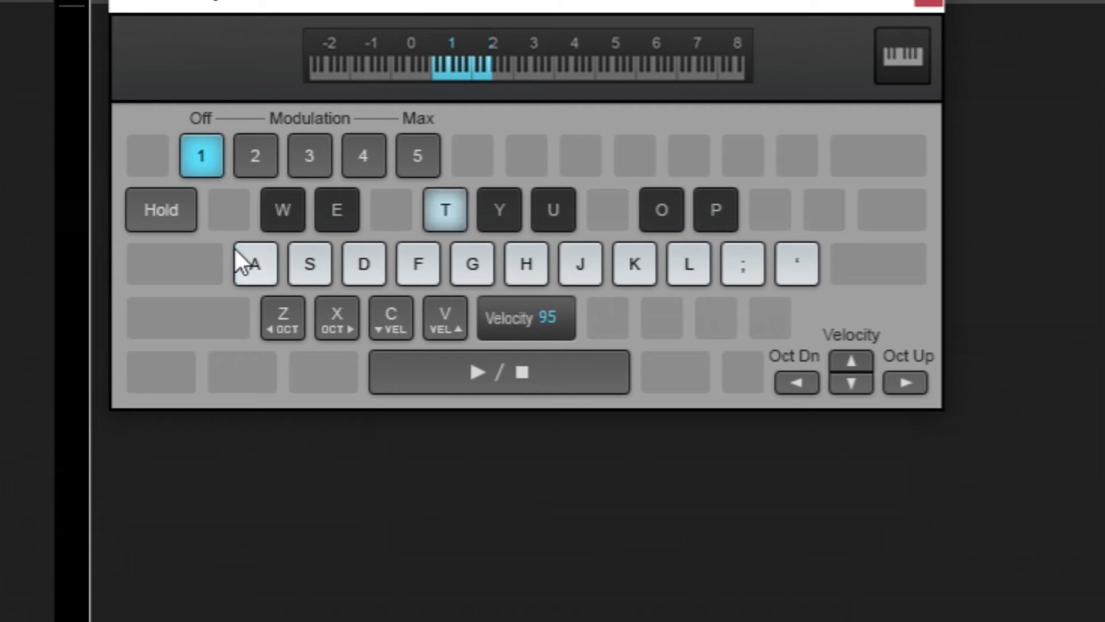
{"action": "key", "text": "s"}
{"action": "key", "text": "t"}
{"action": "key", "text": "a"}
{"action": "key", "text": "a"}
{"action": "key", "text": "t"}
{"action": "key", "text": "s"}
{"action": "key", "text": "t"}
{"action": "key", "text": "a"}
{"action": "key", "text": "a"}
{"action": "key", "text": "a"}
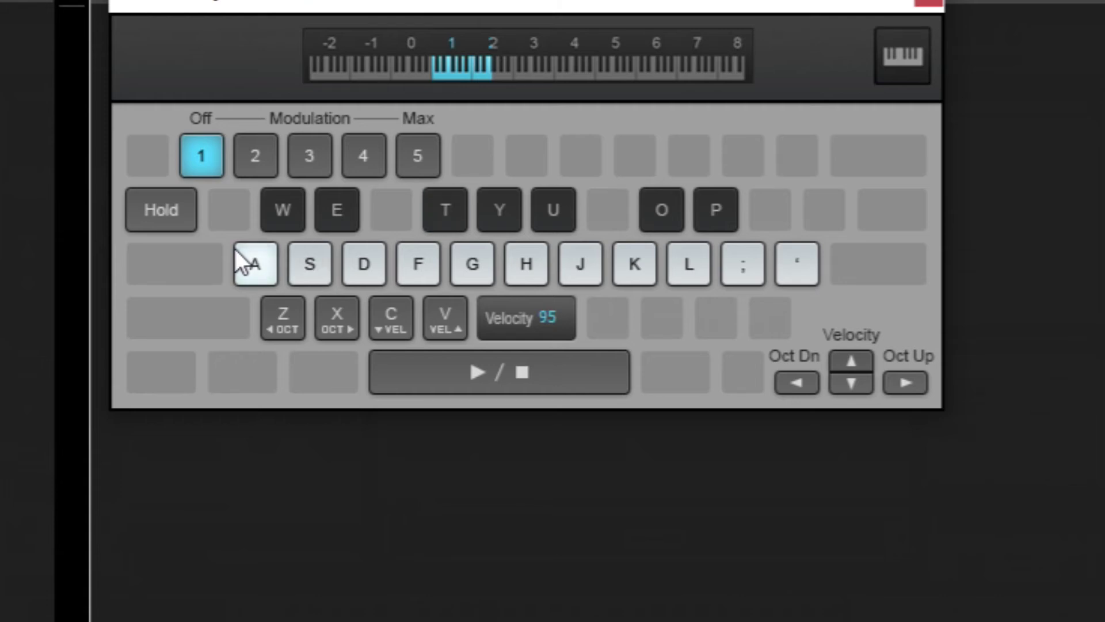
{"action": "key", "text": "t"}
{"action": "key", "text": "t"}
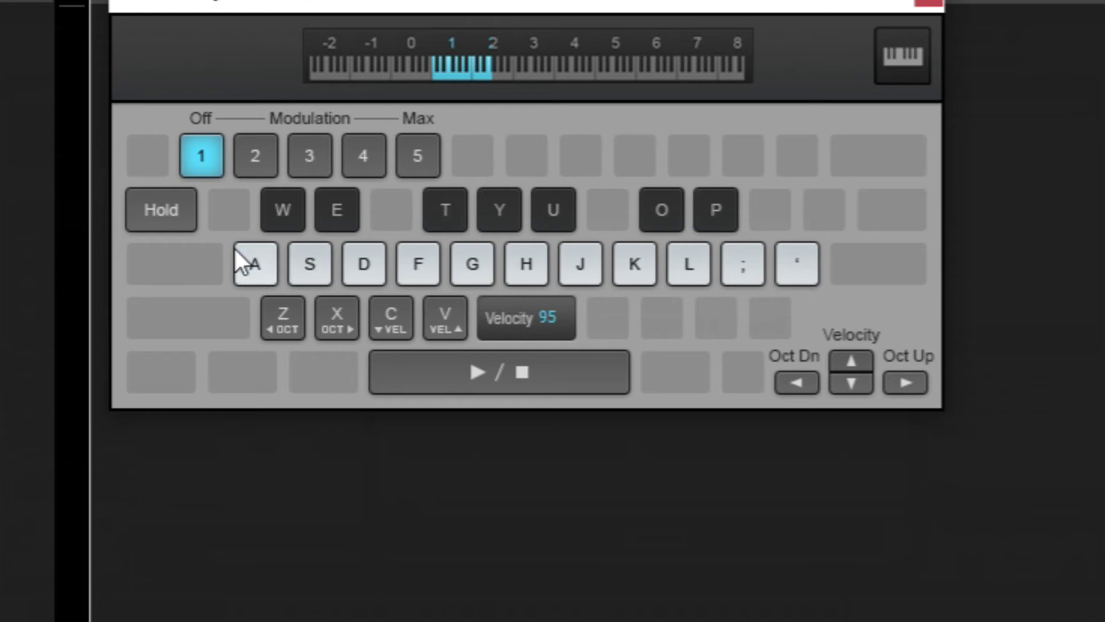
{"action": "key", "text": "a"}
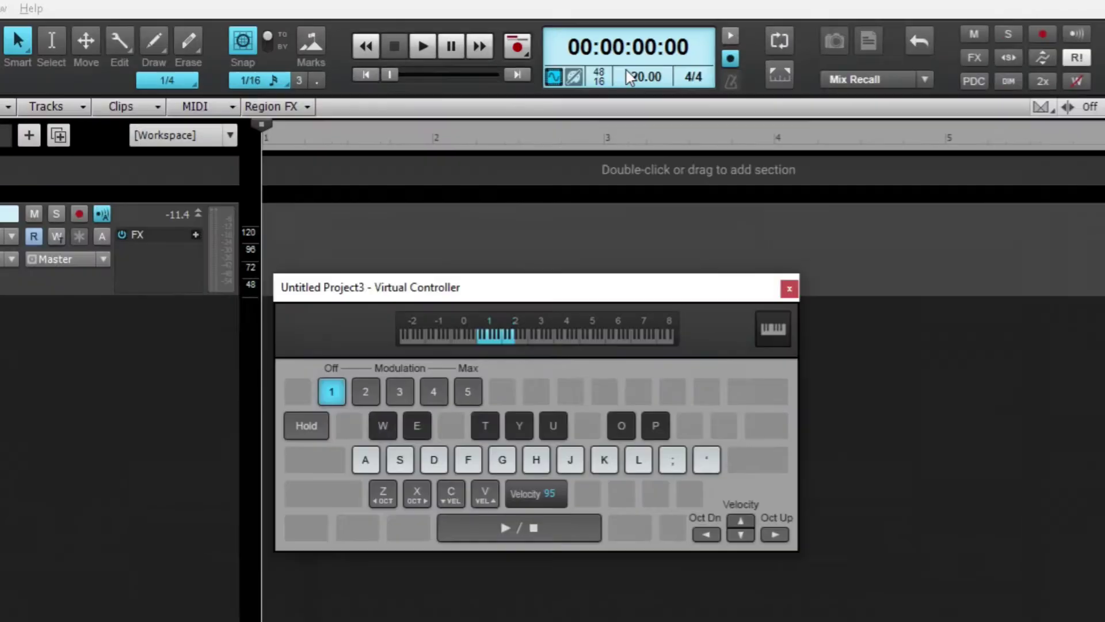
Step: Set the project tempo to 85
{"action": "double_click", "coordinate": [630, 76]}
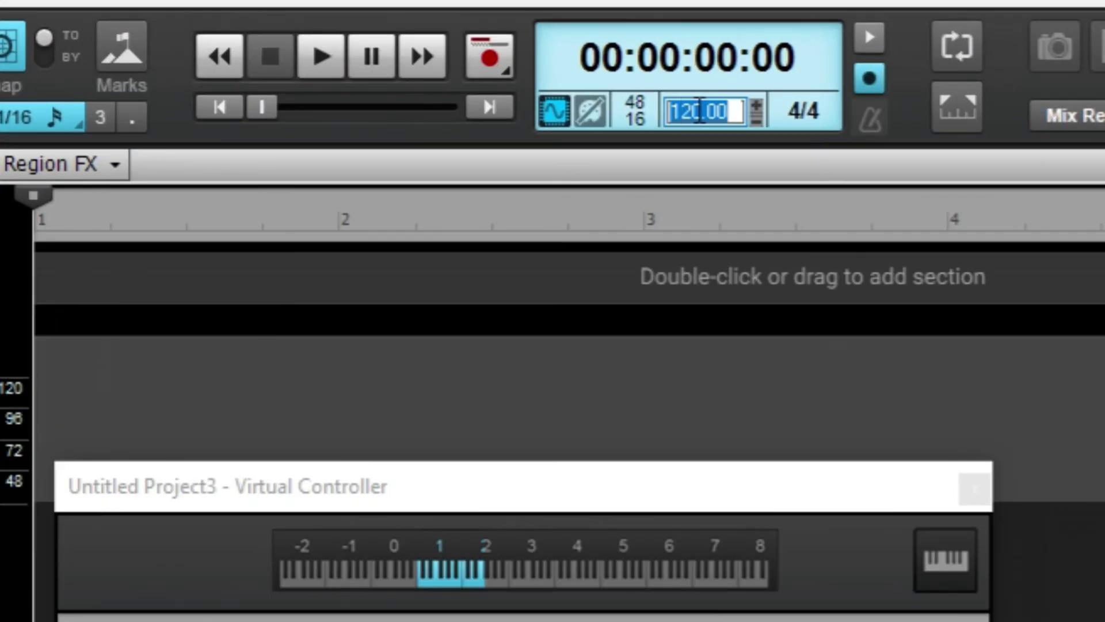
{"action": "type", "text": "85"}
{"action": "key", "text": "Return"}
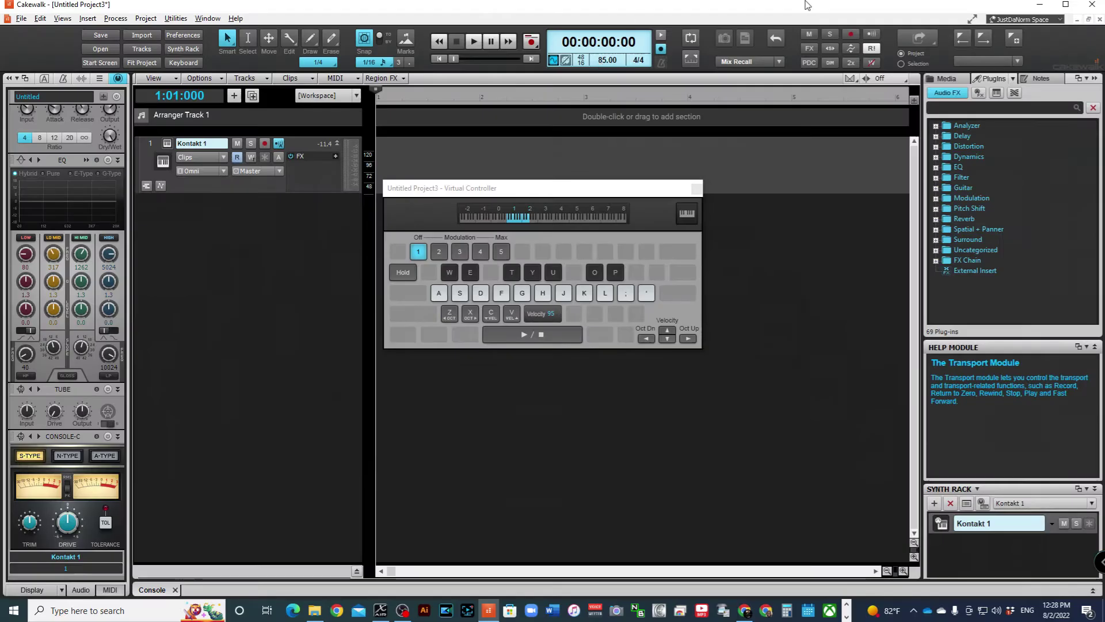
Step: Arm Kontakt 1 and record a short MIDI clip of A, T and U drum hits
{"action": "left_click", "coordinate": [264, 143]}
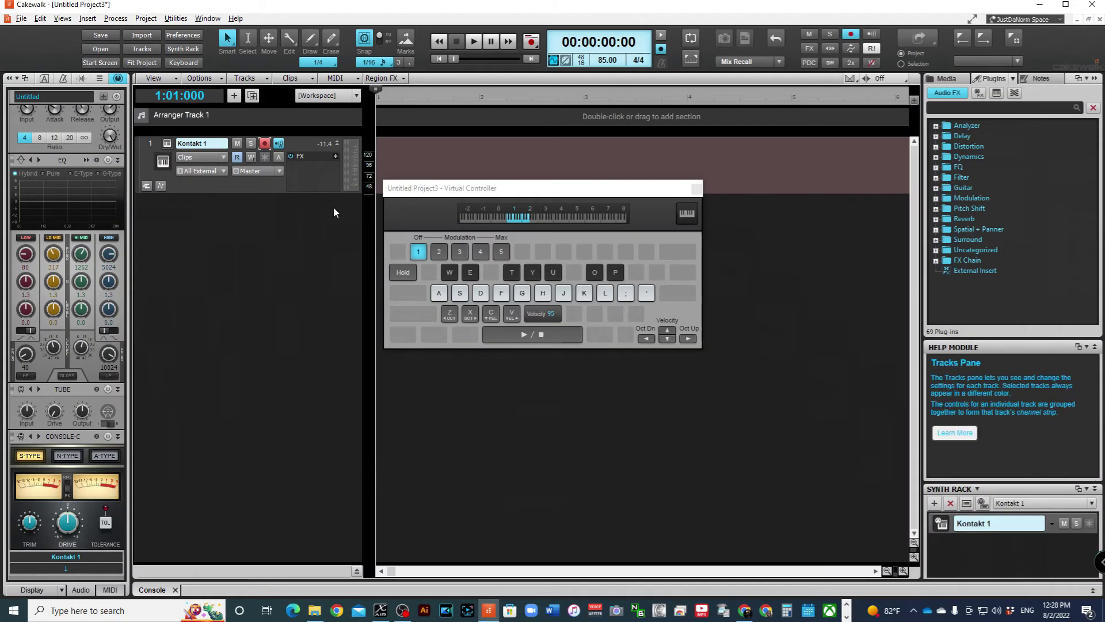
{"action": "key", "text": "space"}
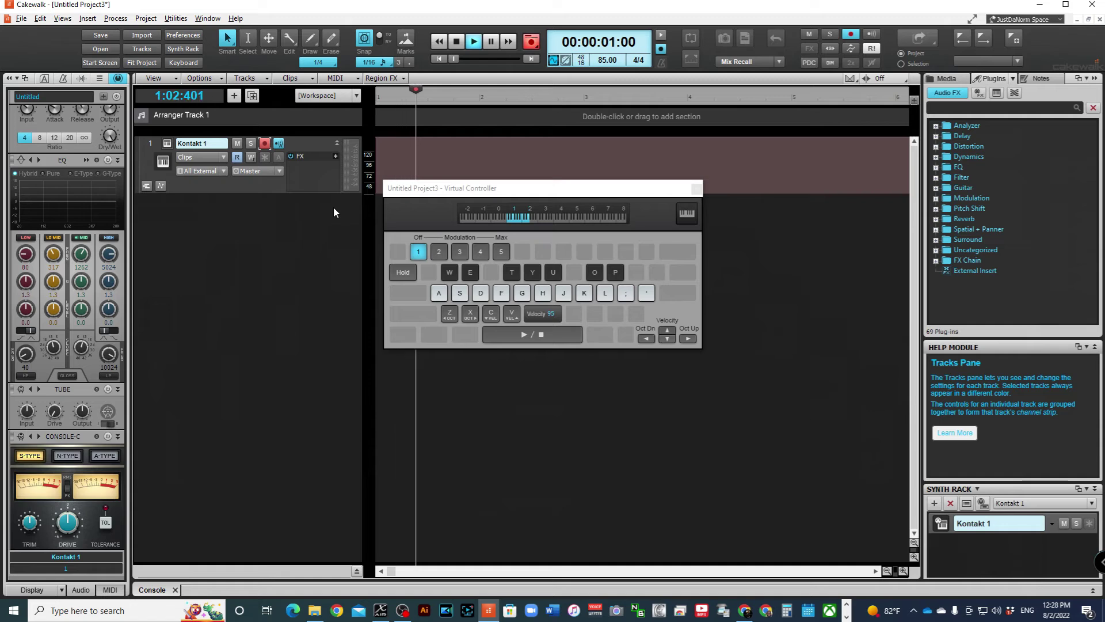
{"action": "key", "text": "a"}
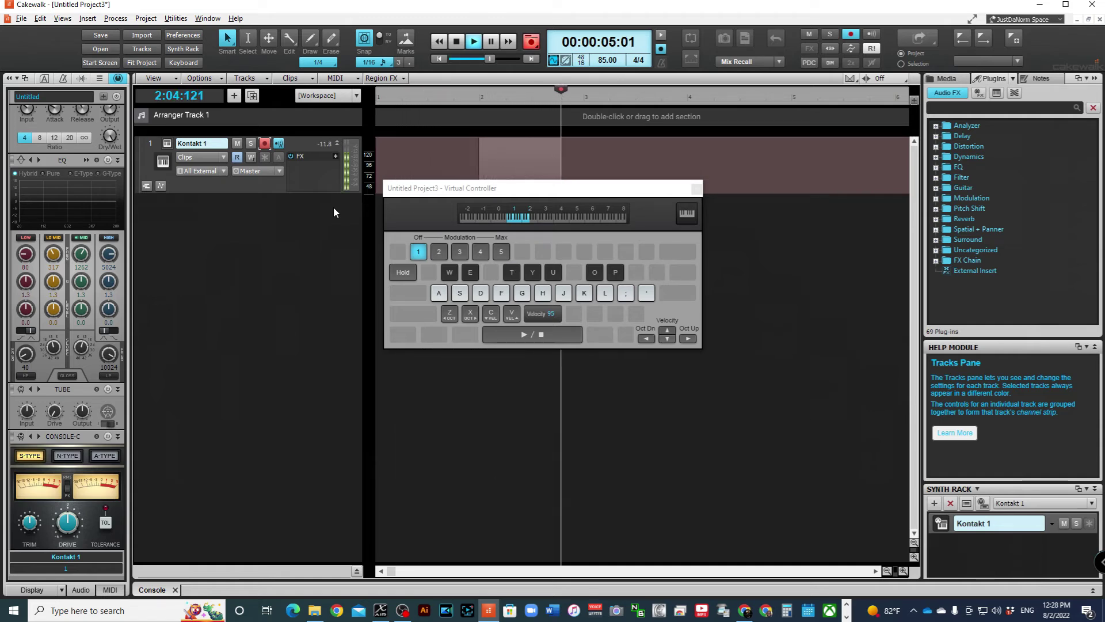
{"action": "key", "text": "t"}
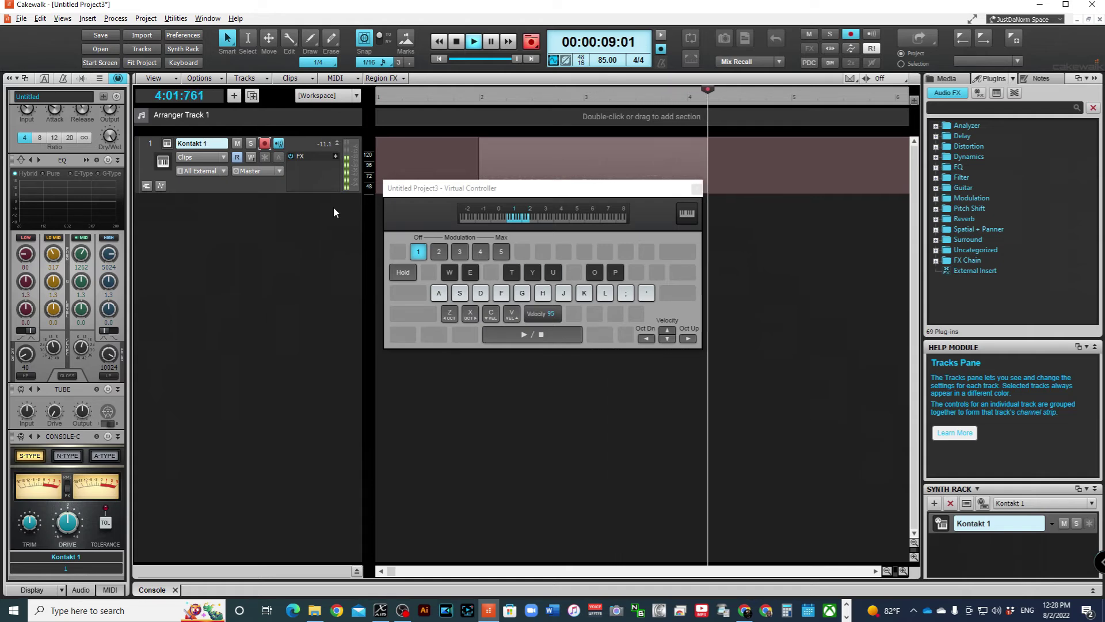
{"action": "key", "text": "t"}
{"action": "key", "text": "t"}
{"action": "key", "text": "t"}
{"action": "key", "text": "u"}
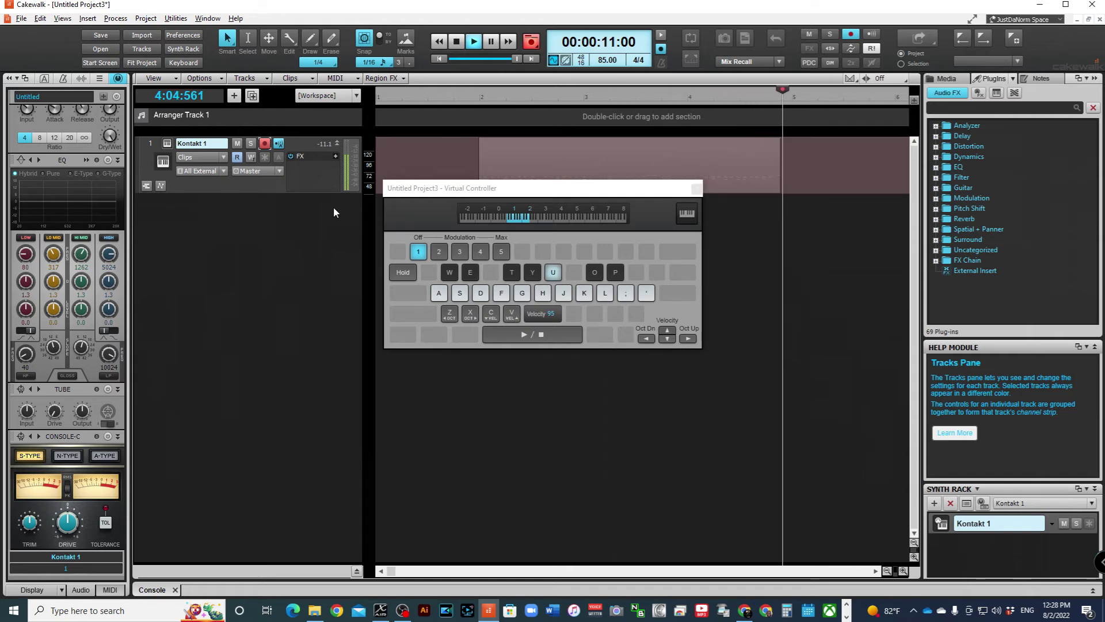
{"action": "key", "text": "t"}
{"action": "key", "text": "t"}
{"action": "key", "text": "t"}
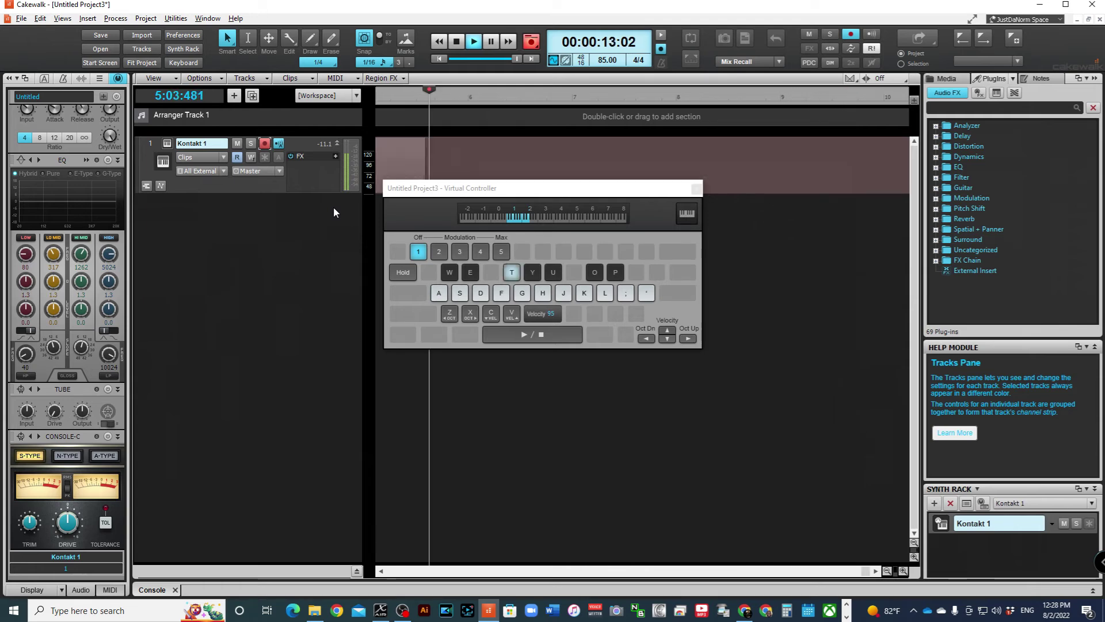
{"action": "key", "text": "space"}
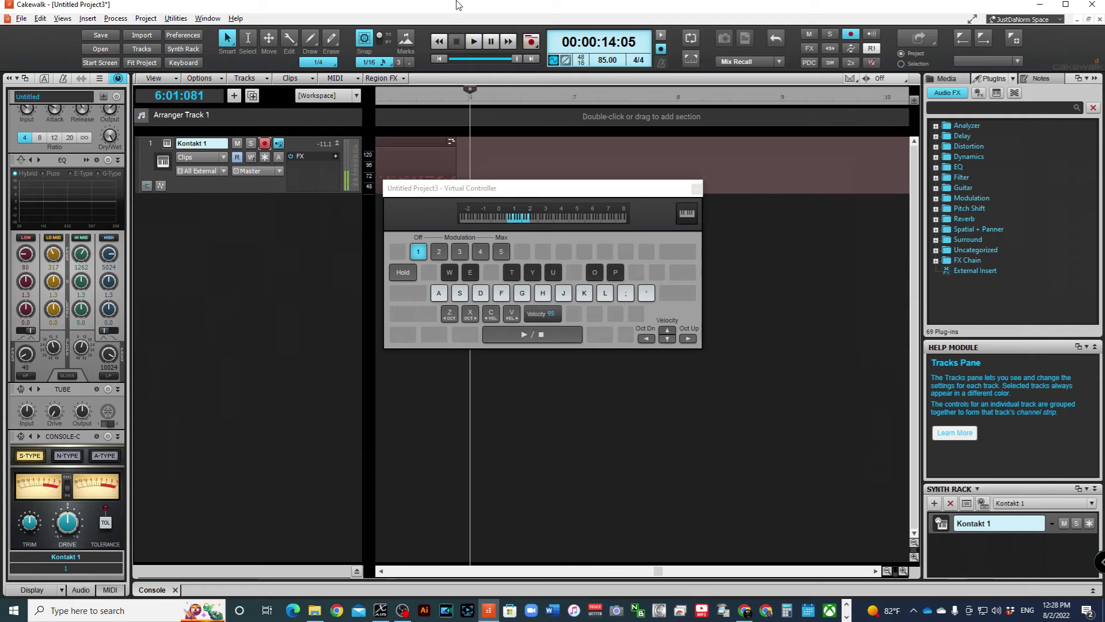
{"action": "left_click_drag", "start_coordinate": [514, 188], "coordinate": [508, 271]}
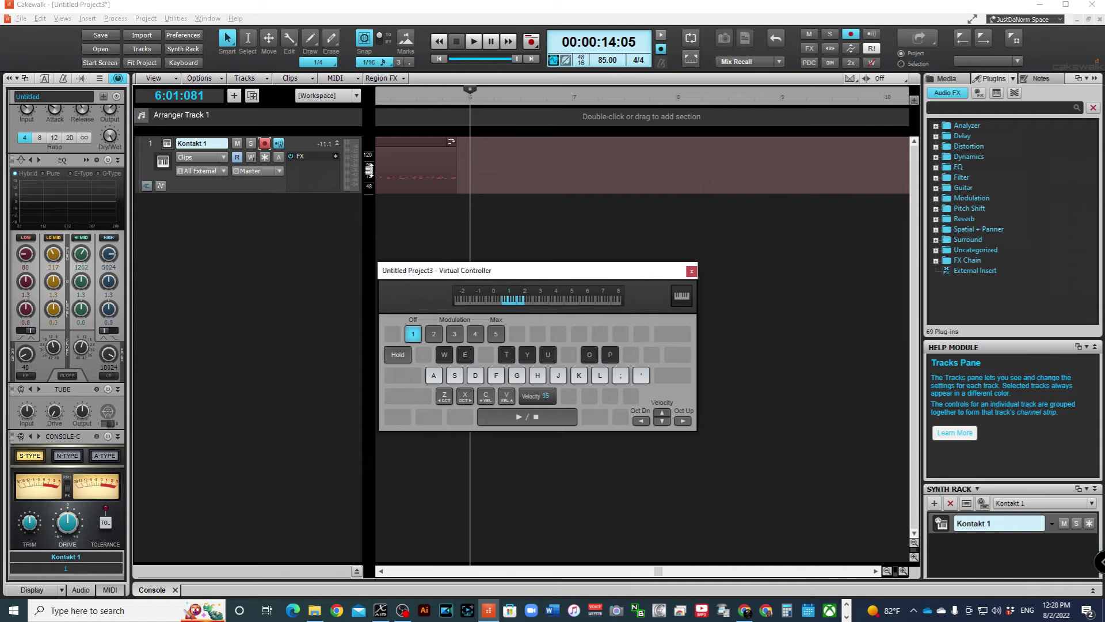
Step: Select the clip, rewind to the start, and set the Driver Settings buffer size to 512 samples
{"action": "left_click", "coordinate": [415, 145]}
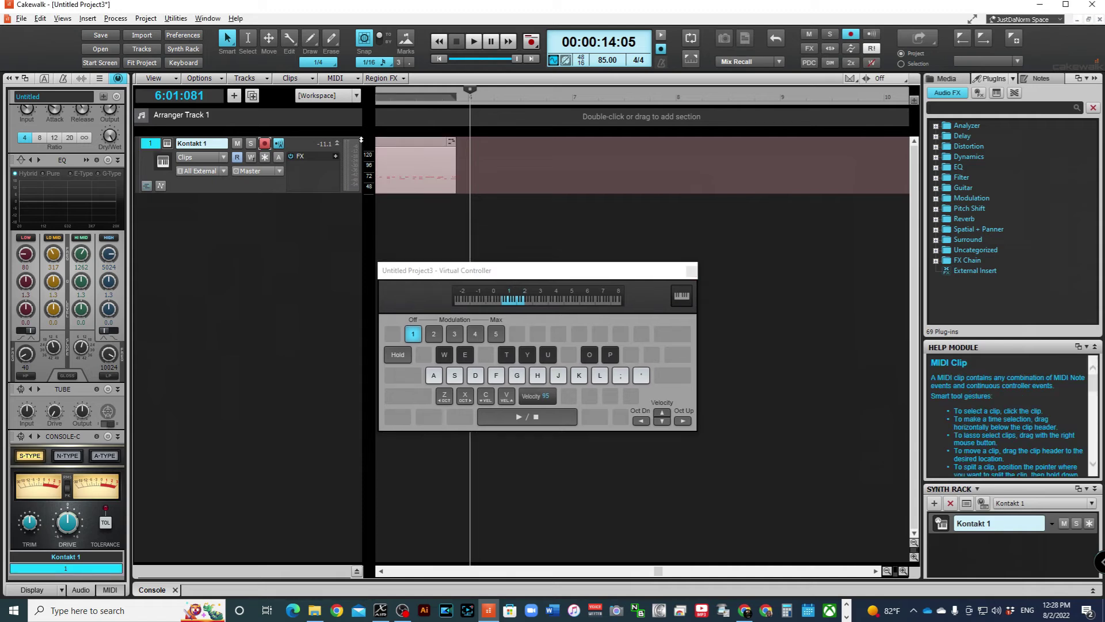
{"action": "left_click", "coordinate": [442, 58]}
{"action": "left_click", "coordinate": [39, 19]}
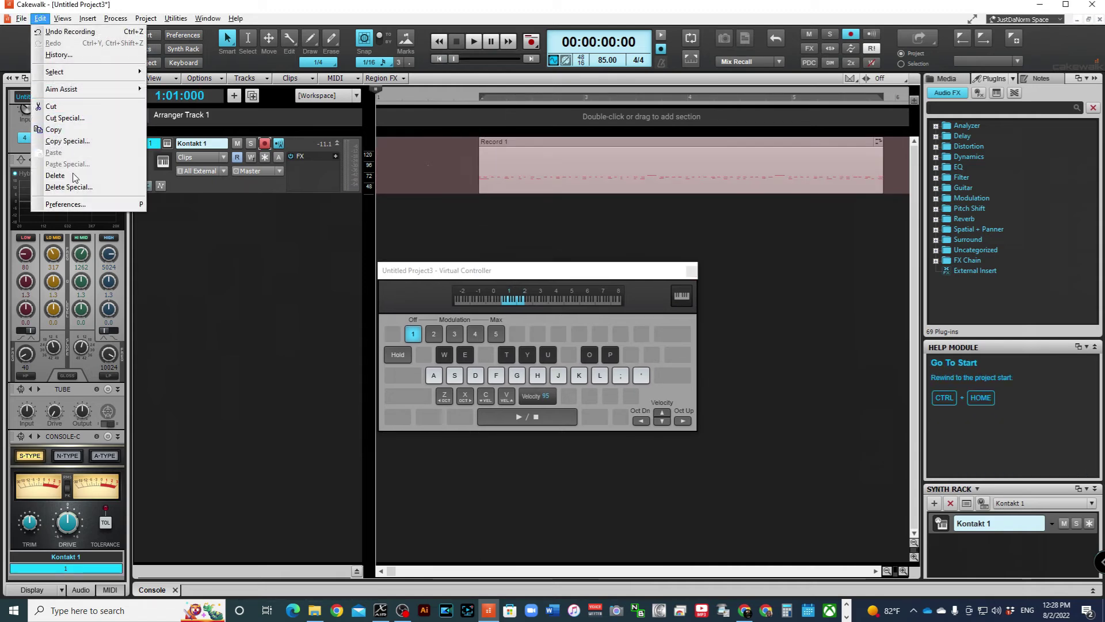
{"action": "left_click", "coordinate": [106, 202]}
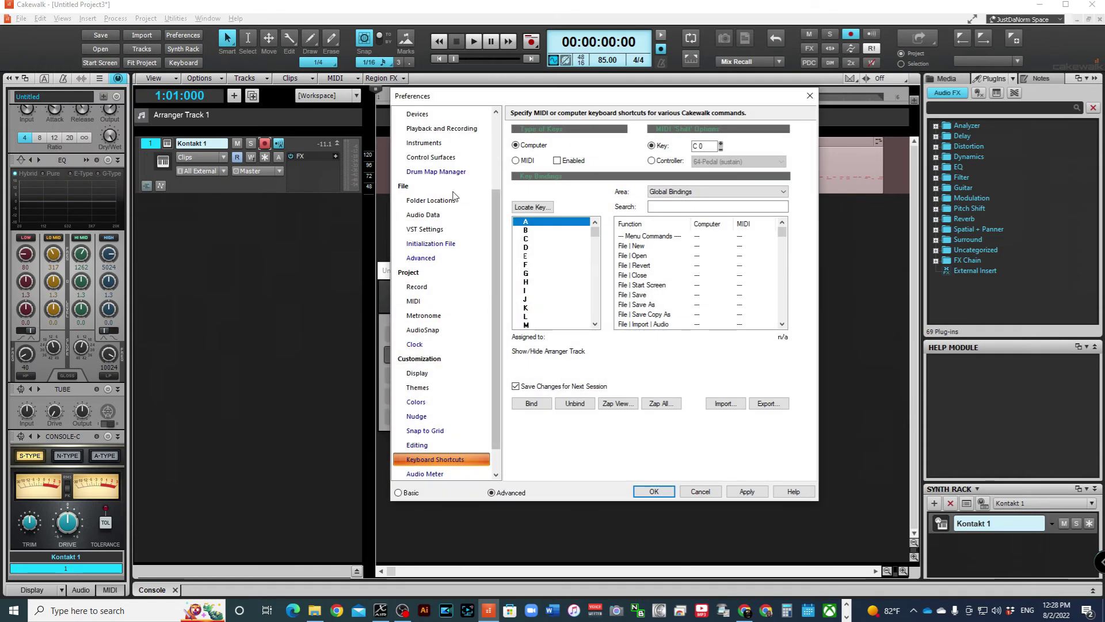
{"action": "scroll", "coordinate": [439, 210], "scroll_direction": "up", "scroll_amount": 3}
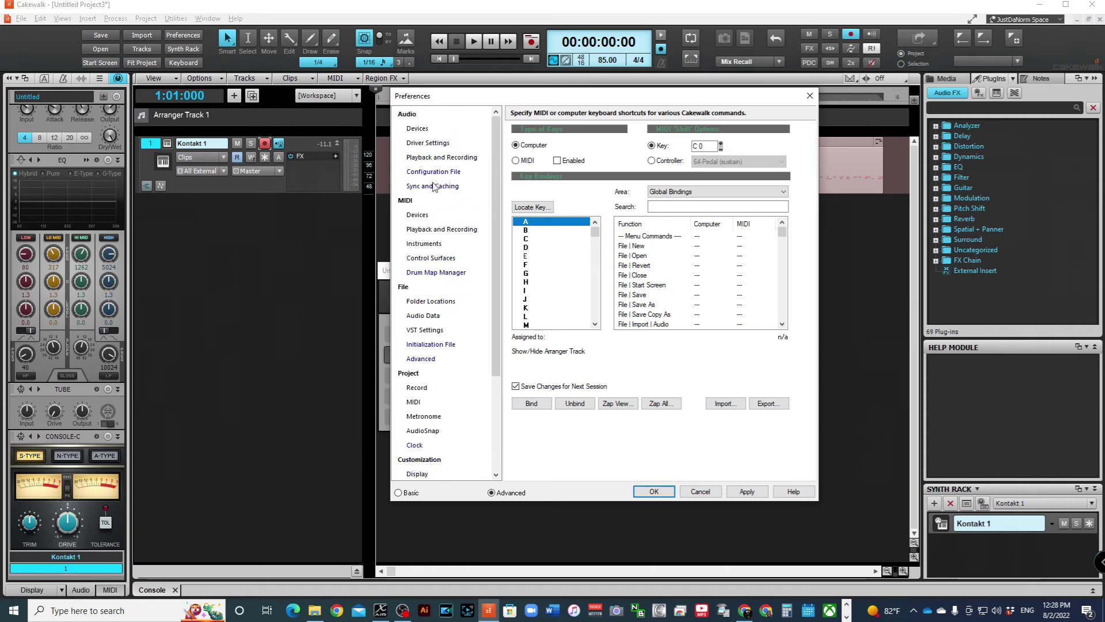
{"action": "left_click", "coordinate": [435, 135]}
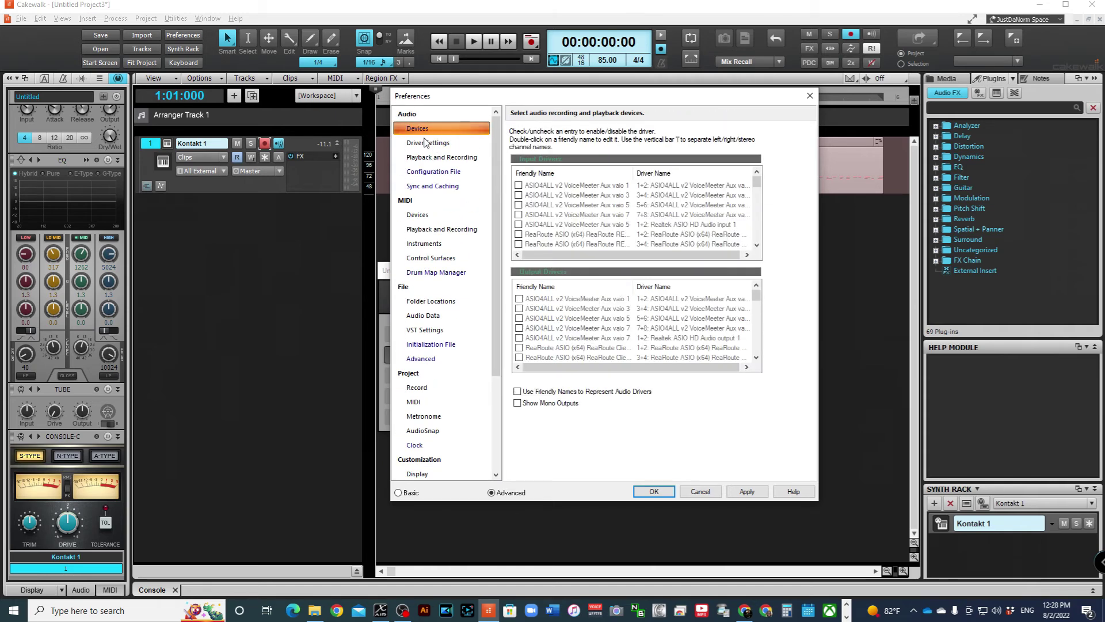
{"action": "left_click", "coordinate": [426, 143]}
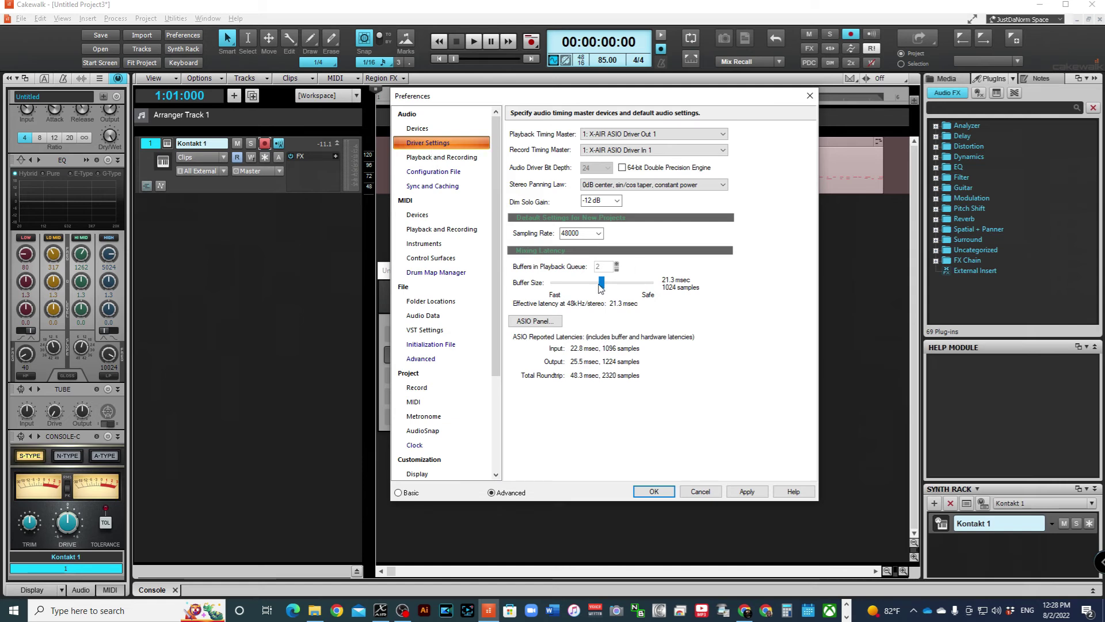
{"action": "left_click_drag", "start_coordinate": [607, 288], "coordinate": [573, 292]}
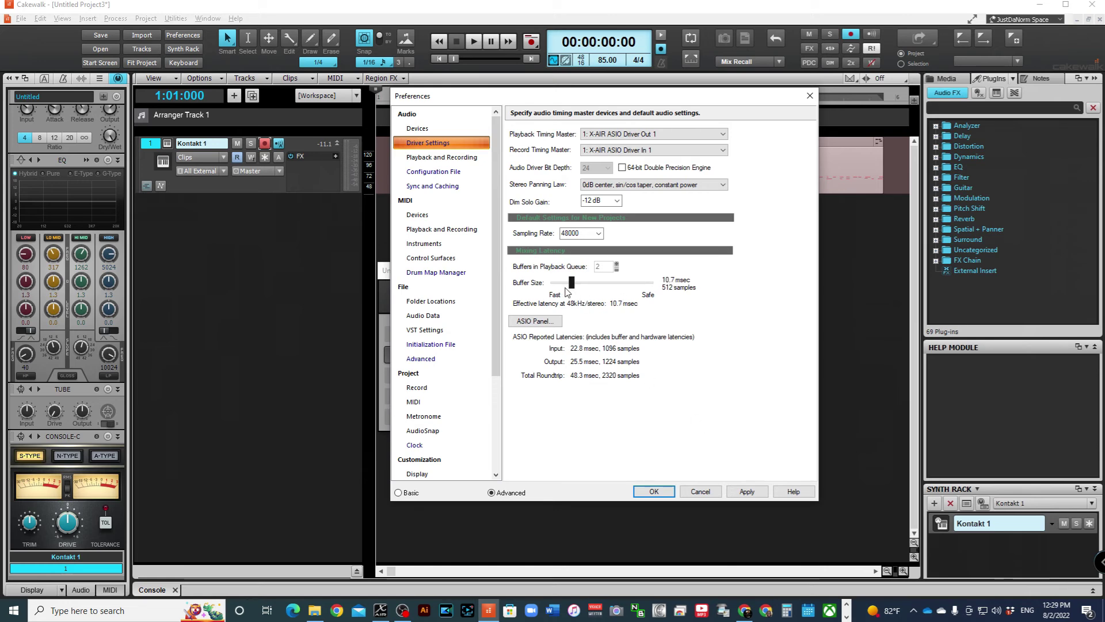
{"action": "left_click", "coordinate": [745, 492]}
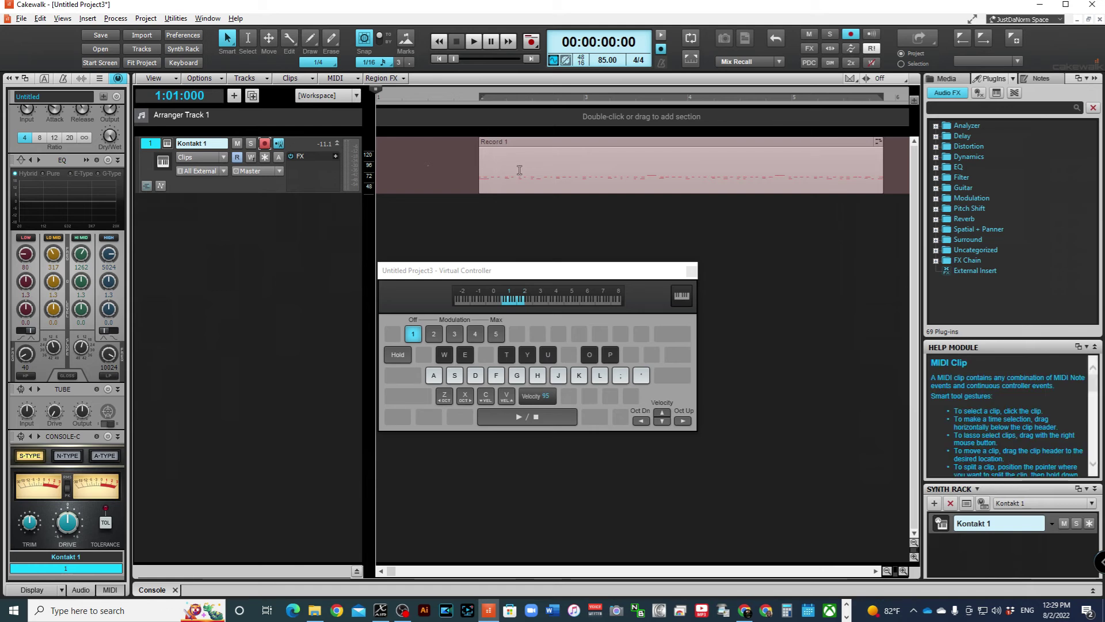
Step: Close the Virtual Controller and play the recorded drum clip from bar 2
{"action": "left_click", "coordinate": [523, 219]}
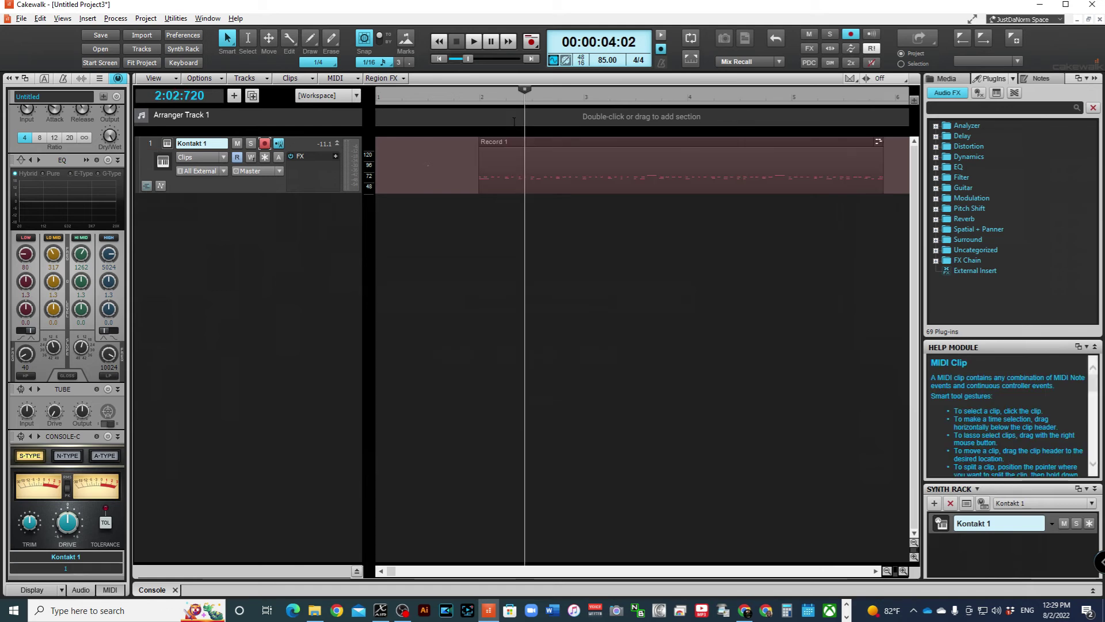
{"action": "left_click", "coordinate": [479, 238]}
{"action": "key", "text": "space"}
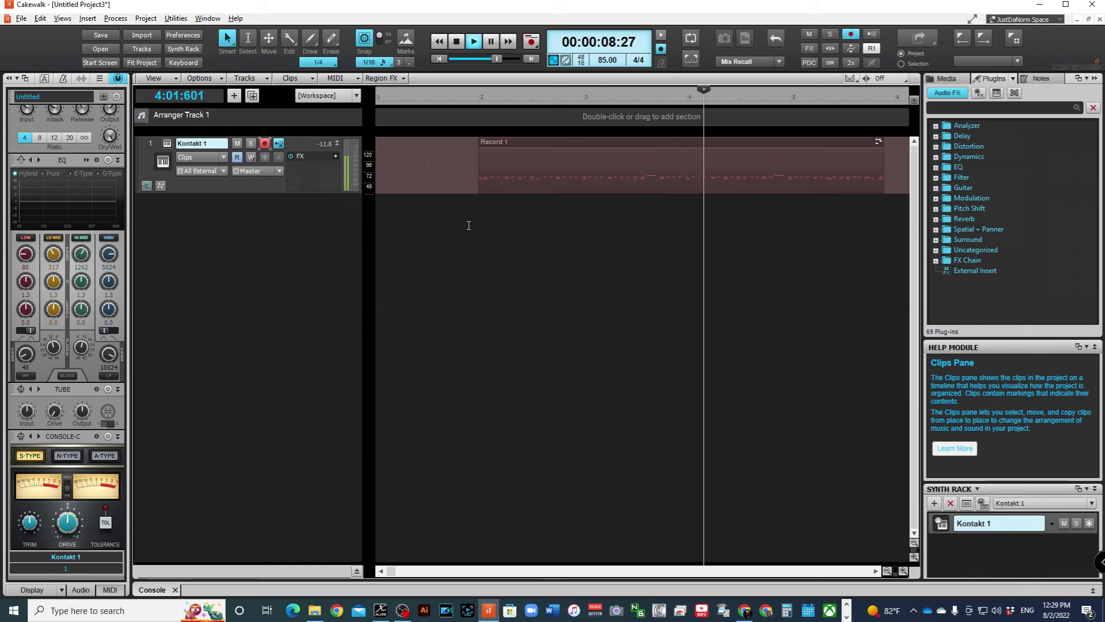
Step: Quantize the Record 1 clip to 1/16 at 100% strength and replay it from bar 2
{"action": "left_click", "coordinate": [505, 139]}
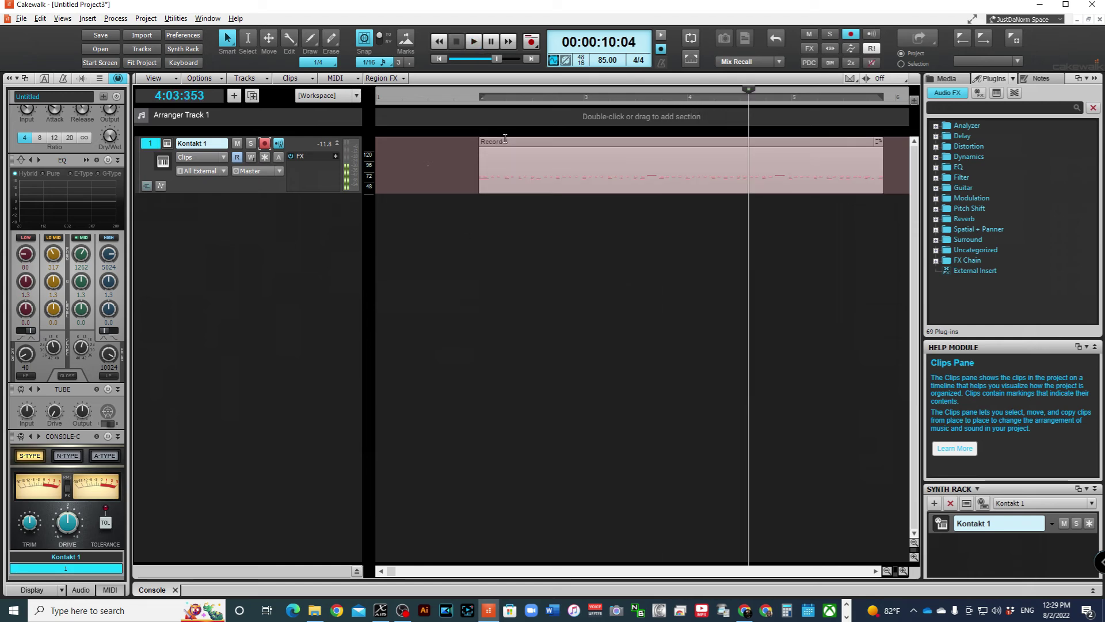
{"action": "key", "text": "q"}
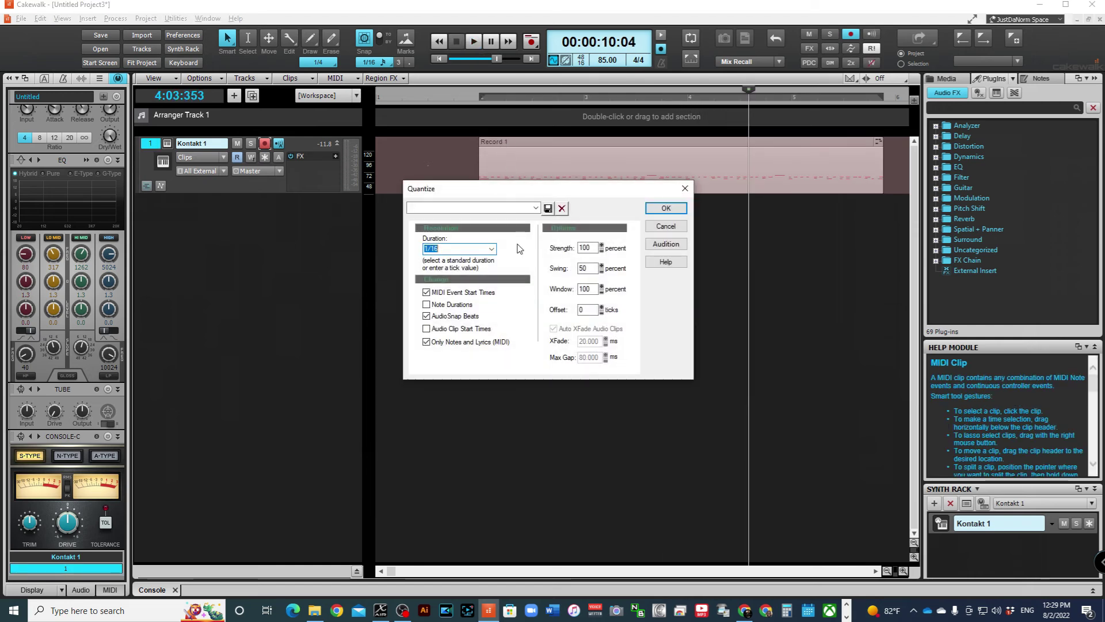
{"action": "left_click", "coordinate": [666, 207]}
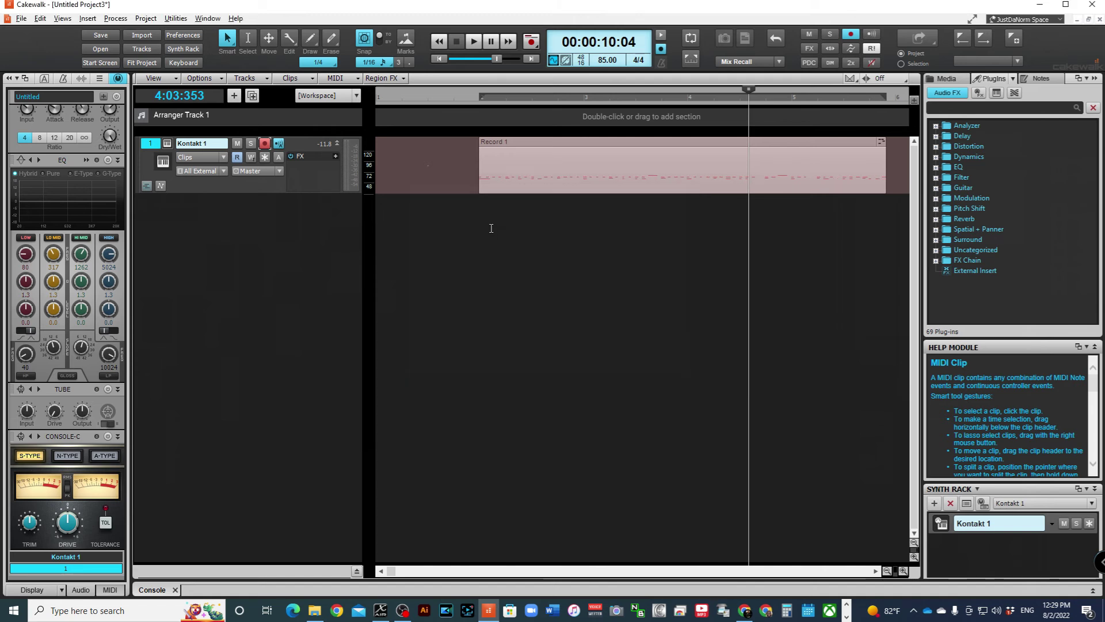
{"action": "left_click", "coordinate": [479, 224]}
{"action": "key", "text": "space"}
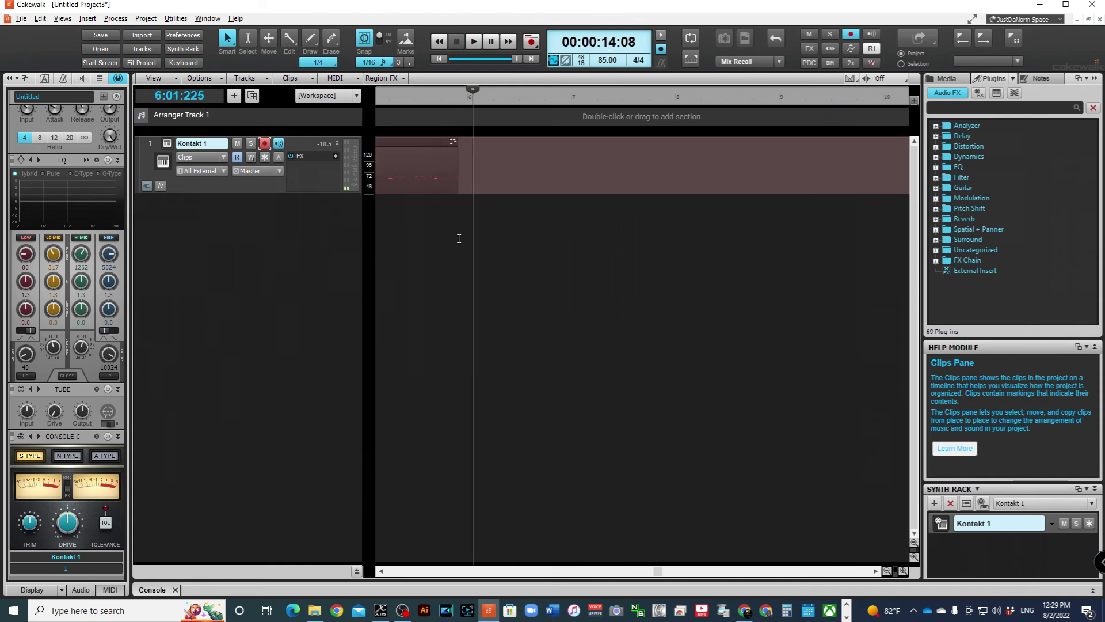
{"action": "left_click", "coordinate": [439, 58]}
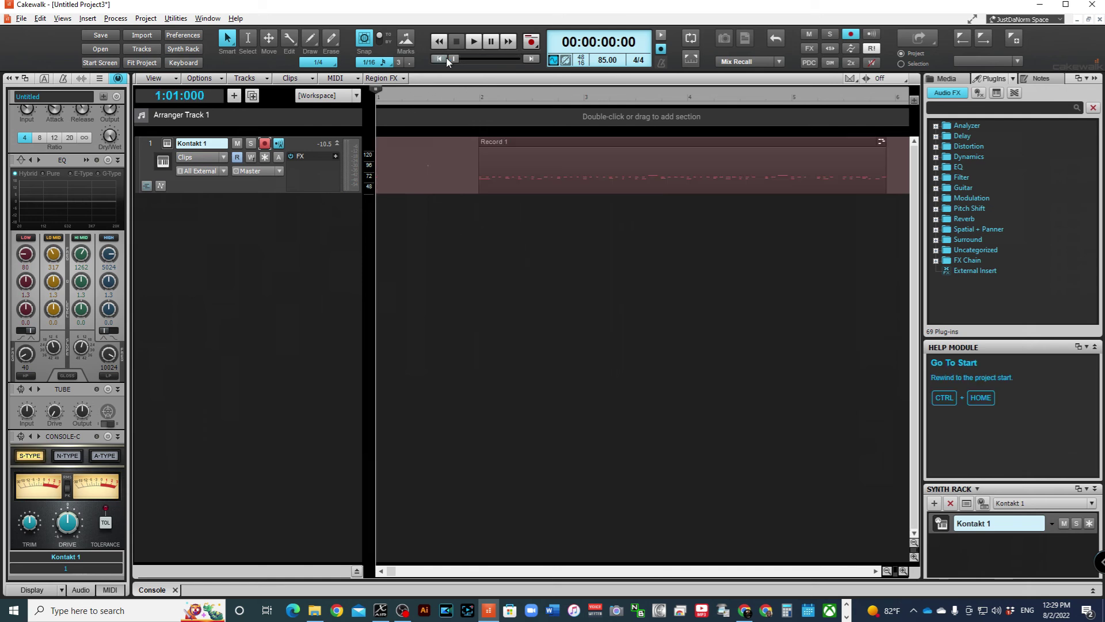